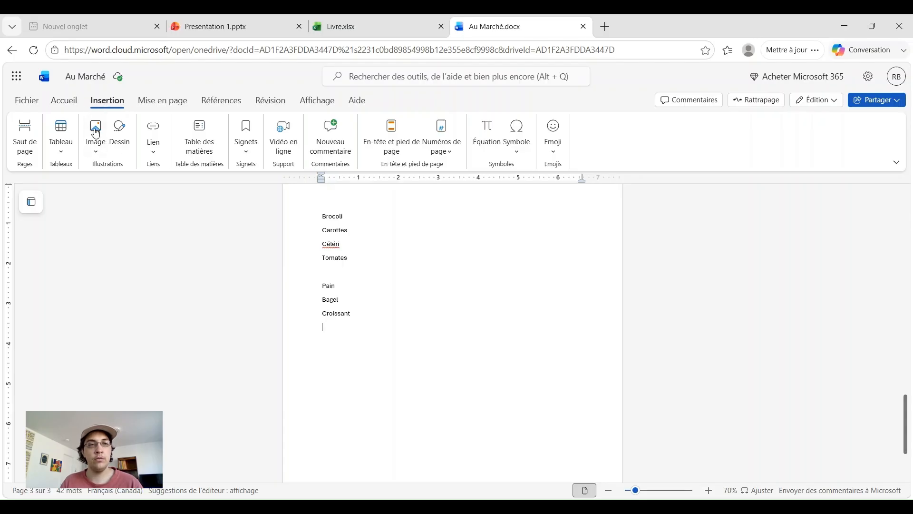
Insert the first web search picture from the Oiseaux category, the robin on a branch, below the word Croissant
{"action": "left_click", "coordinate": [97, 152]}
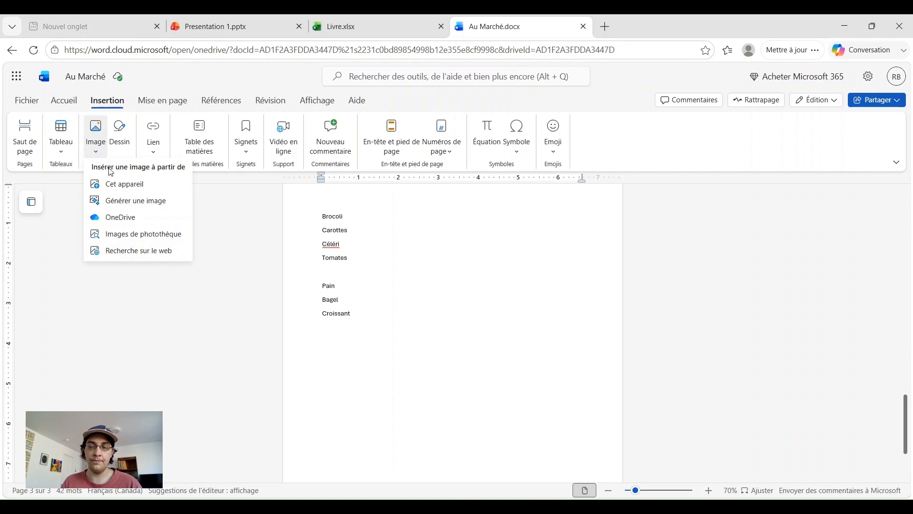
{"action": "left_click", "coordinate": [138, 250]}
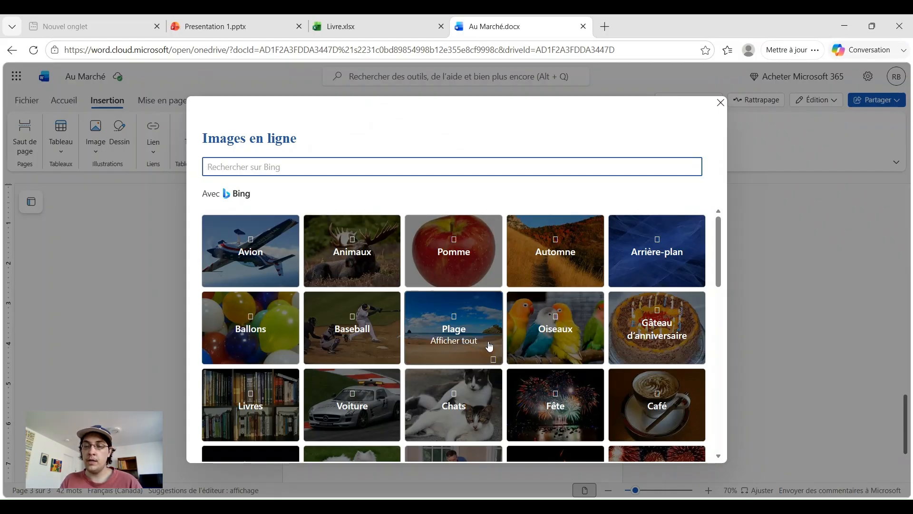
{"action": "left_click", "coordinate": [529, 342]}
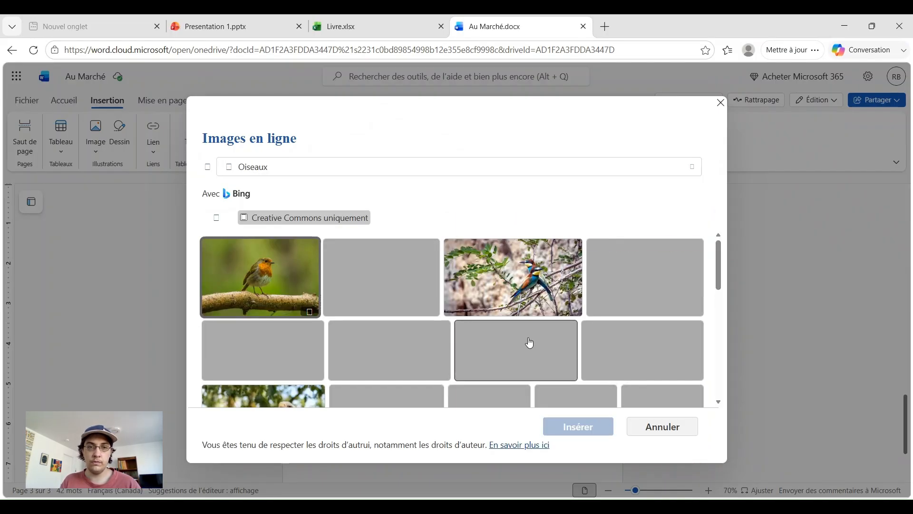
{"action": "left_click", "coordinate": [317, 288]}
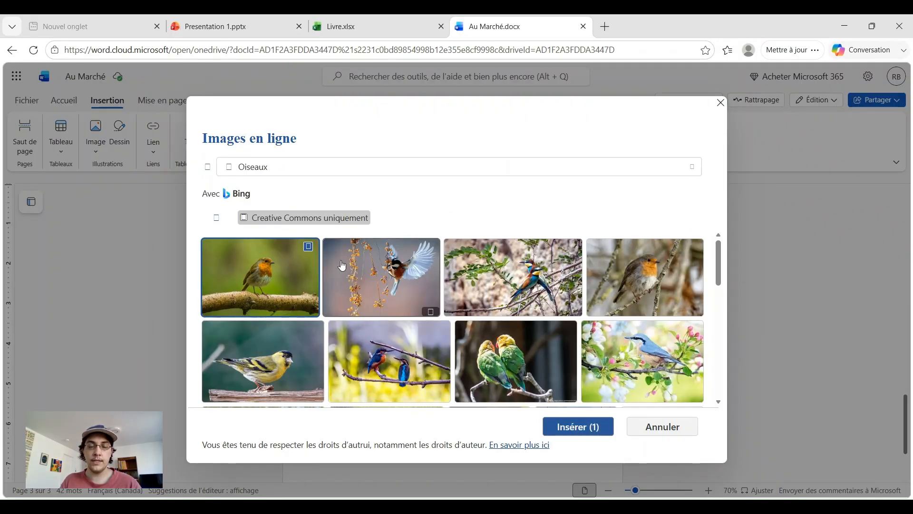
{"action": "left_click", "coordinate": [384, 287]}
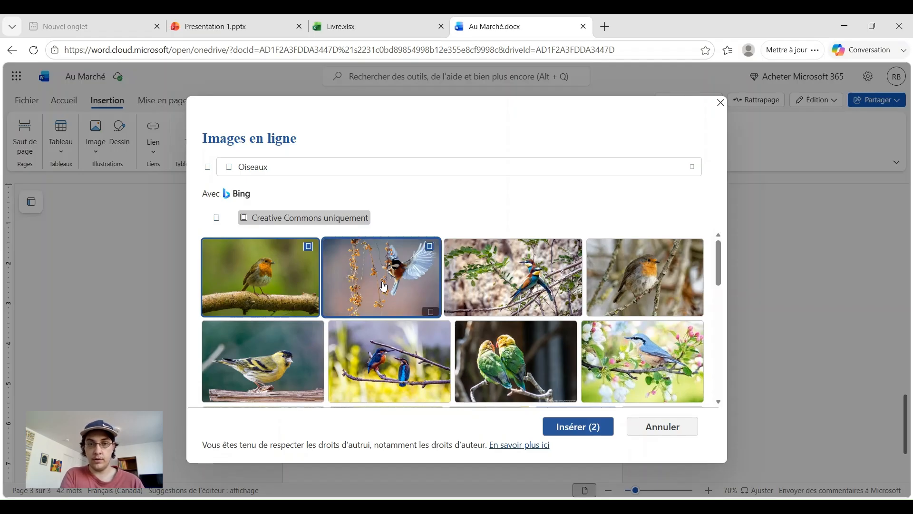
{"action": "left_click", "coordinate": [506, 268]}
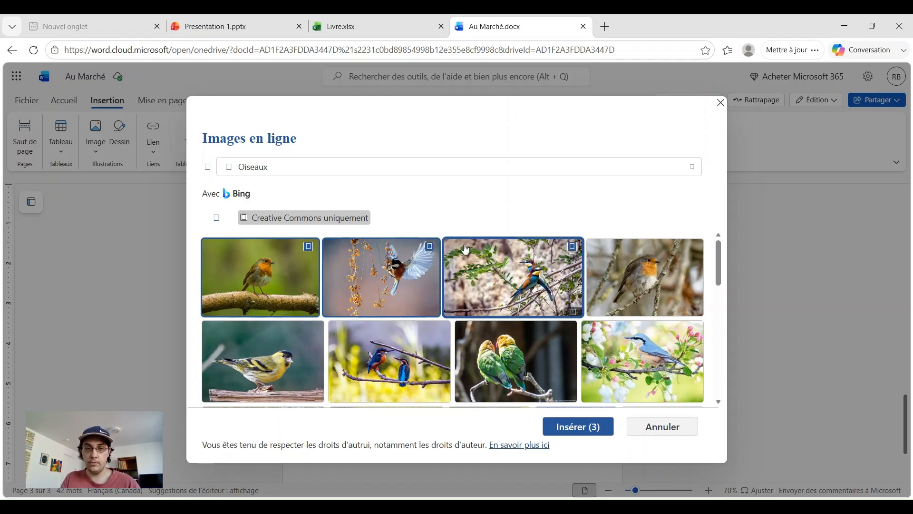
{"action": "left_click", "coordinate": [428, 244]}
{"action": "left_click", "coordinate": [486, 265]}
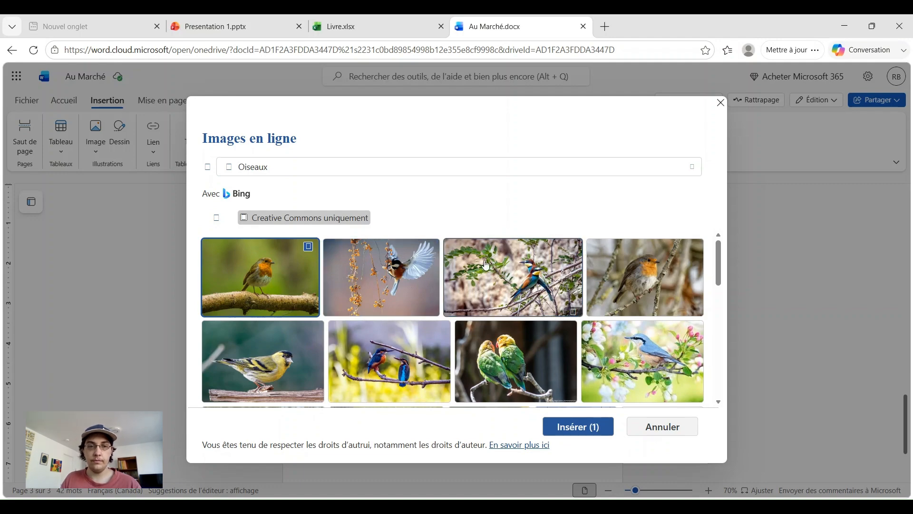
{"action": "left_click", "coordinate": [559, 427]}
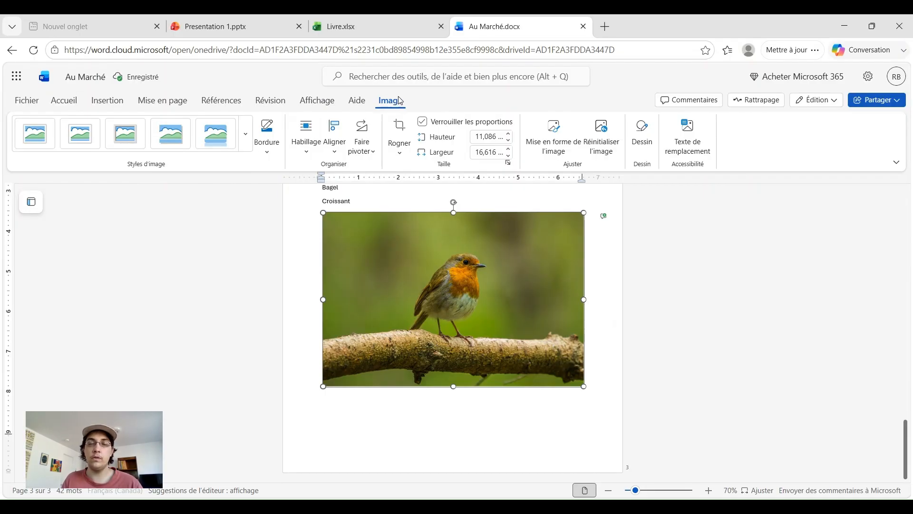
{"action": "left_click", "coordinate": [246, 151]}
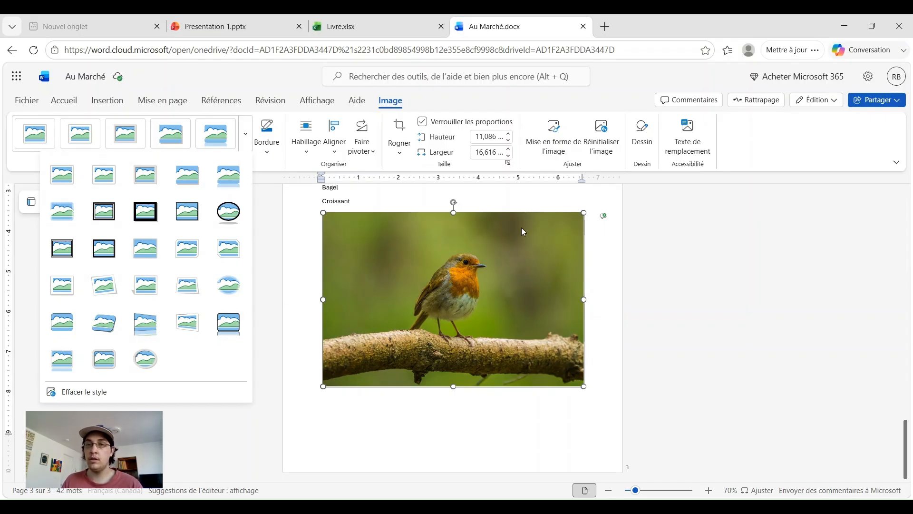
{"action": "left_click", "coordinate": [553, 165]}
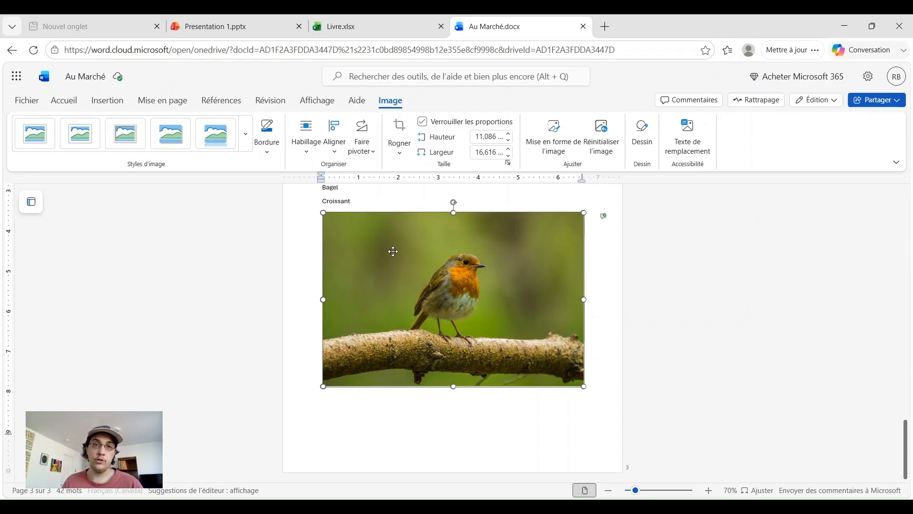
Crop about 65 px off the top edge of the bird picture
{"action": "left_click", "coordinate": [408, 149]}
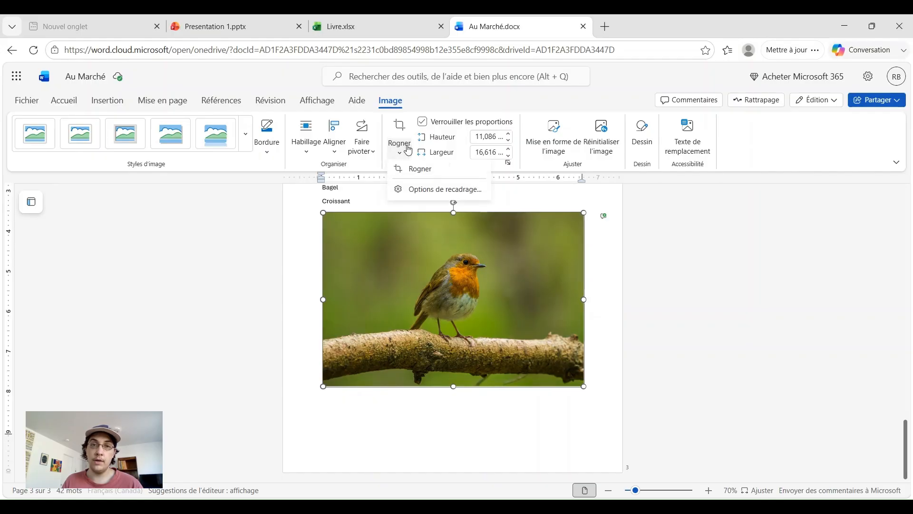
{"action": "left_click", "coordinate": [418, 169]}
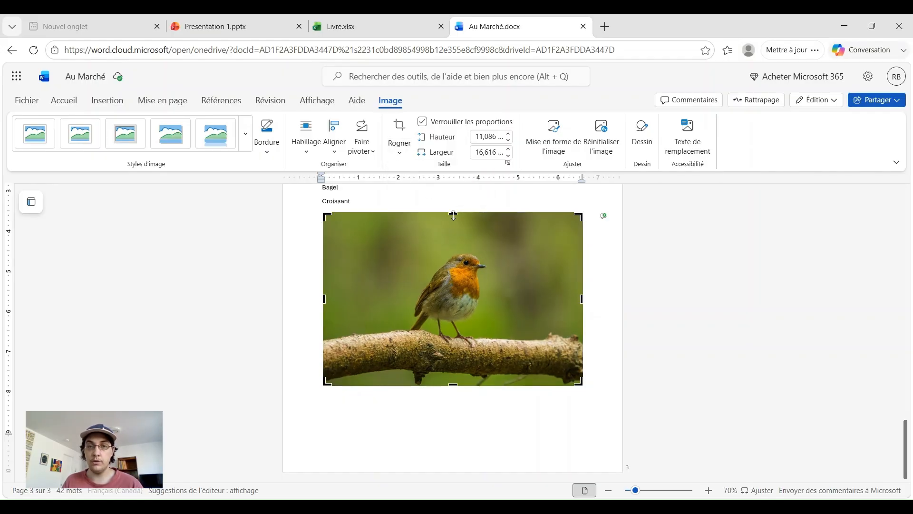
{"action": "left_click_drag", "start_coordinate": [453, 215], "coordinate": [453, 250]}
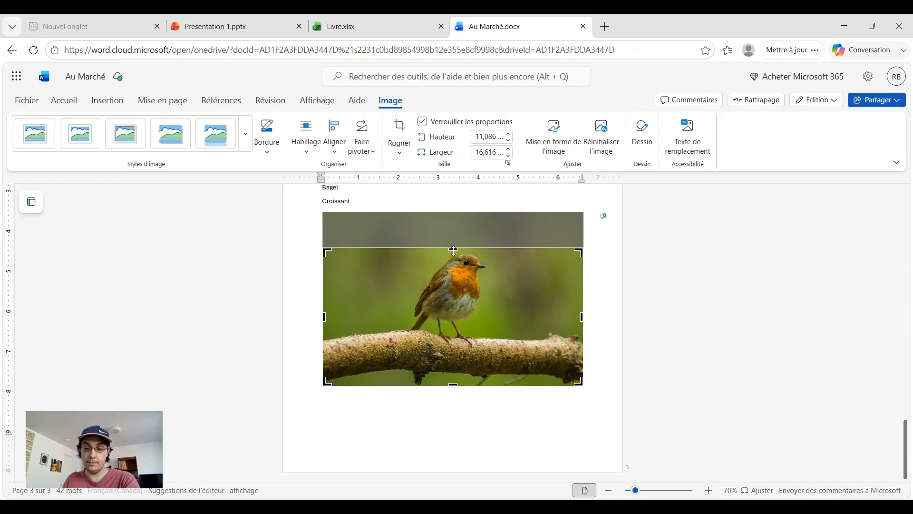
{"action": "key", "text": "Return"}
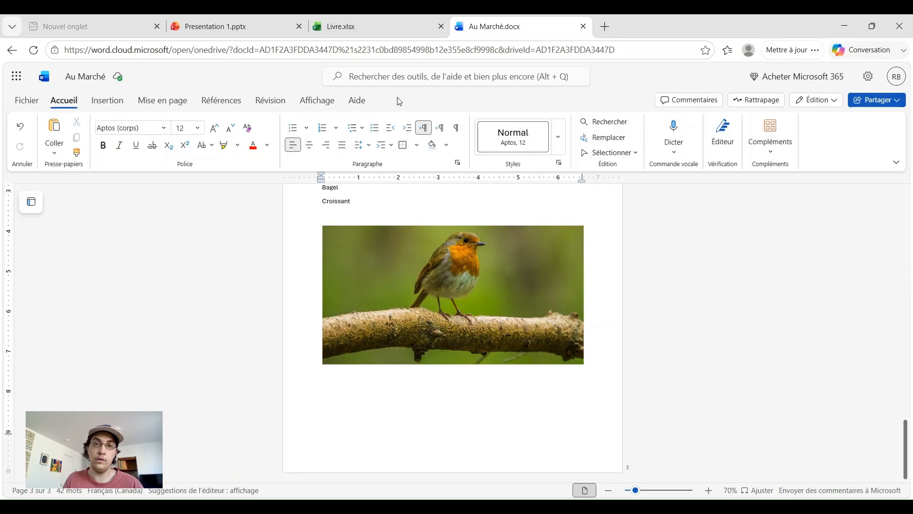
Shrink the bird picture proportionally to about 6.7 cm high and 12.7 cm wide
{"action": "left_click", "coordinate": [403, 279]}
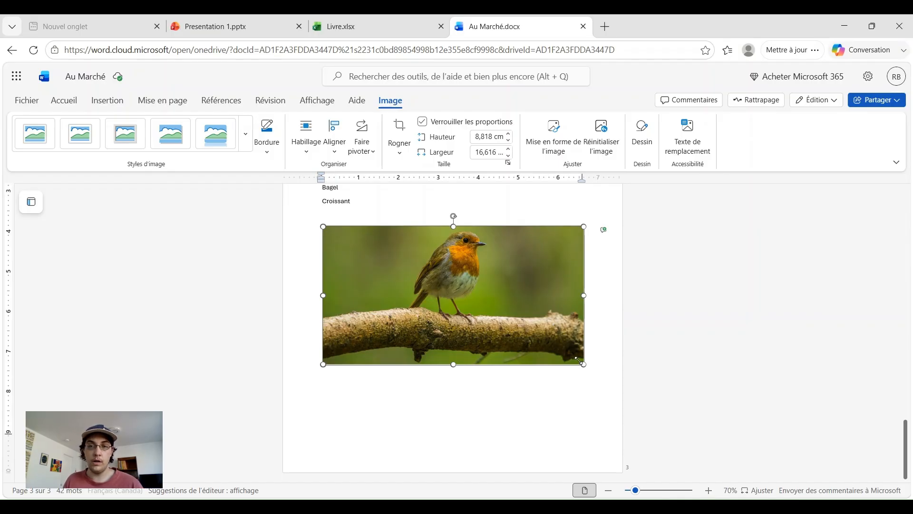
{"action": "left_click_drag", "start_coordinate": [579, 360], "coordinate": [522, 327]}
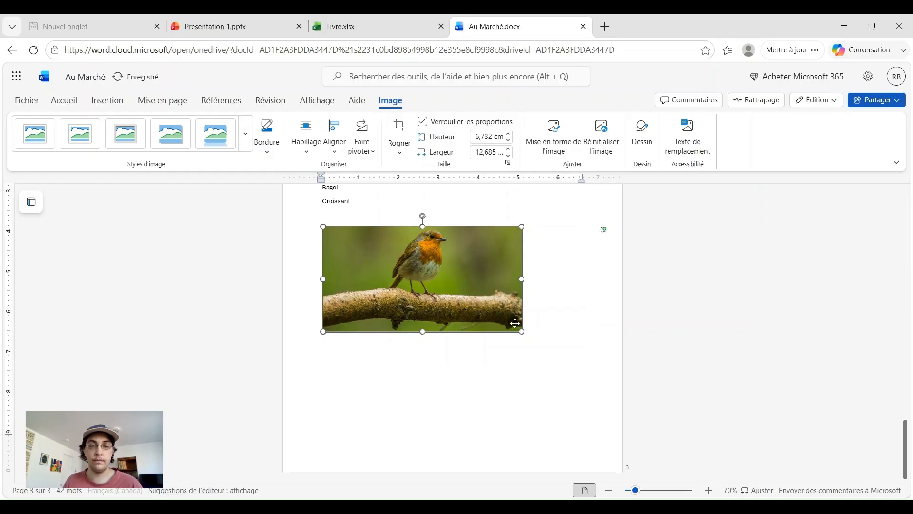
Try rotating the bird picture 90° to the left and setting its rotation angle to 45°
{"action": "left_click", "coordinate": [365, 151]}
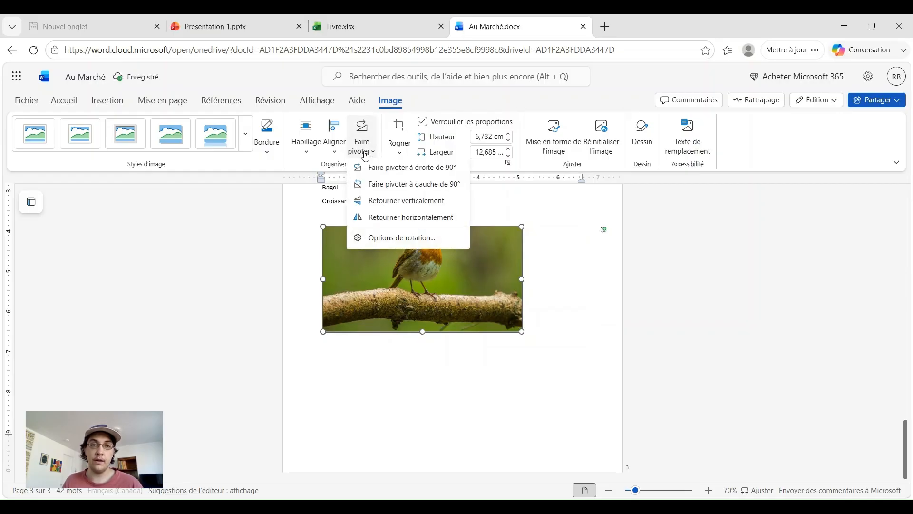
{"action": "left_click", "coordinate": [373, 183]}
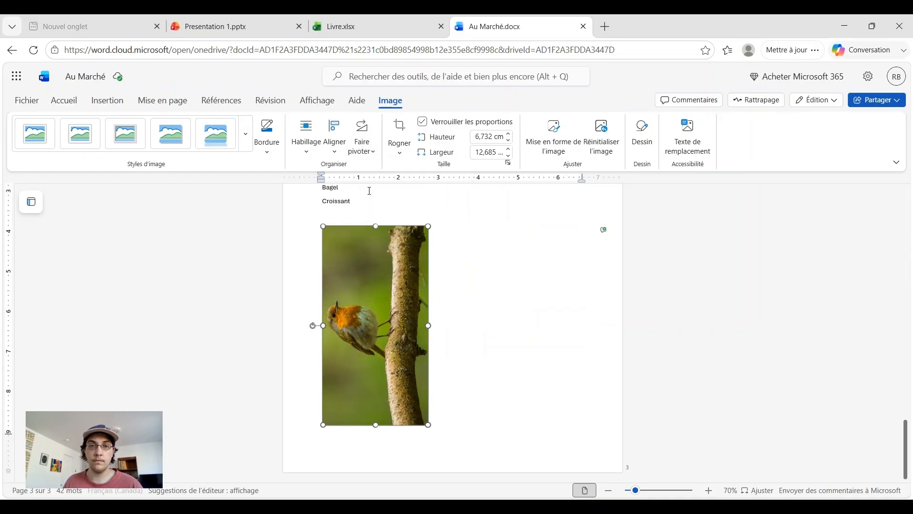
{"action": "left_click", "coordinate": [363, 147]}
{"action": "left_click", "coordinate": [397, 243]}
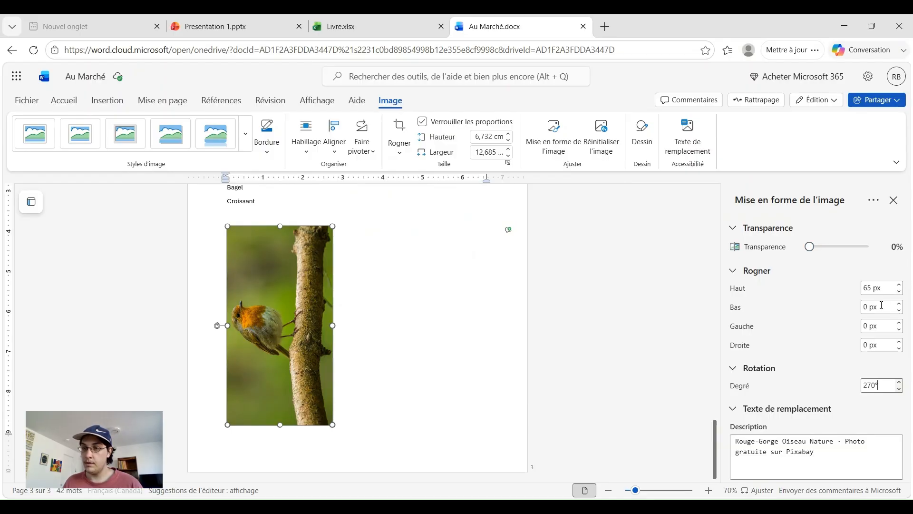
{"action": "double_click", "coordinate": [874, 385]}
{"action": "key", "text": "BackSpace"}
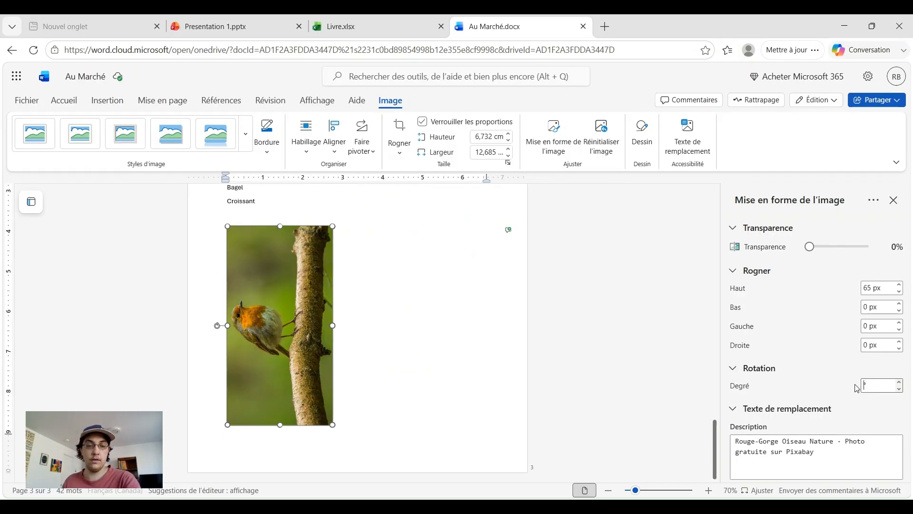
{"action": "type", "text": "45"}
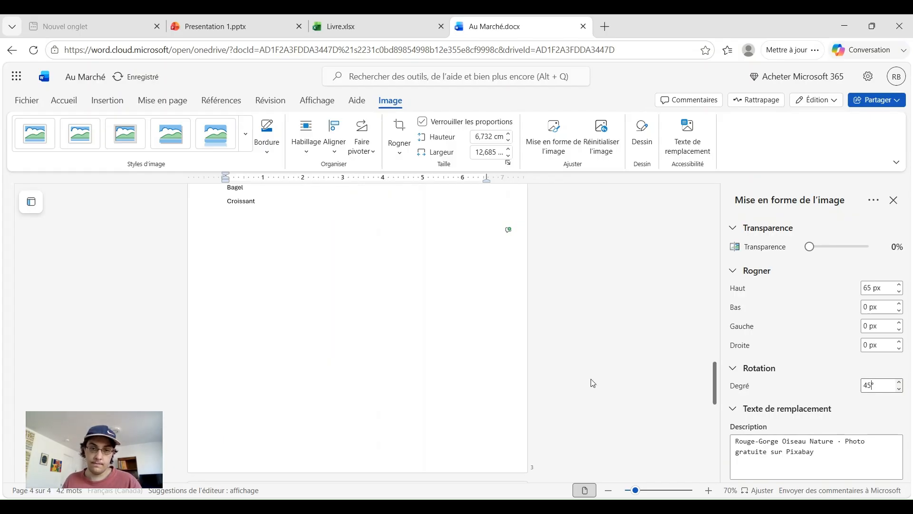
{"action": "scroll", "coordinate": [371, 330], "scroll_direction": "down", "scroll_amount": 6}
{"action": "scroll", "coordinate": [369, 326], "scroll_direction": "up", "scroll_amount": 1}
{"action": "scroll", "coordinate": [301, 309], "scroll_direction": "up", "scroll_amount": 5}
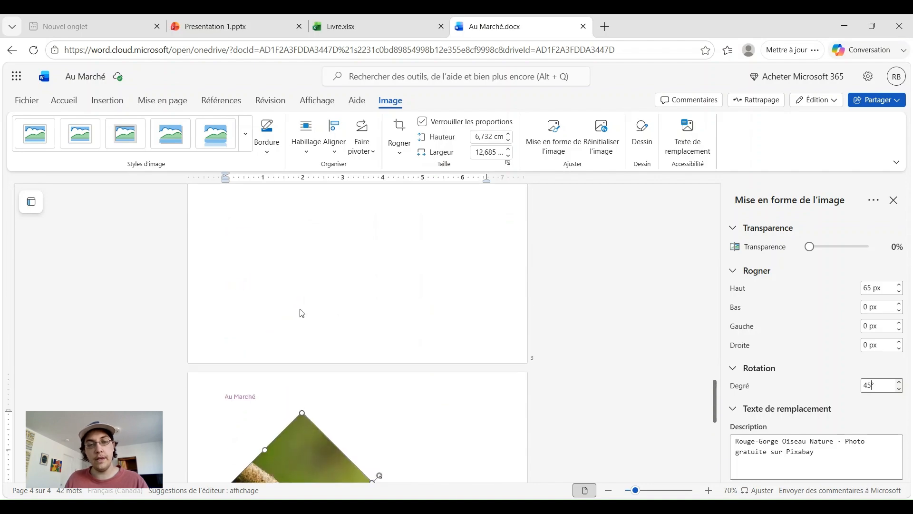
{"action": "scroll", "coordinate": [301, 311], "scroll_direction": "down", "scroll_amount": 3}
{"action": "scroll", "coordinate": [301, 313], "scroll_direction": "up", "scroll_amount": 2}
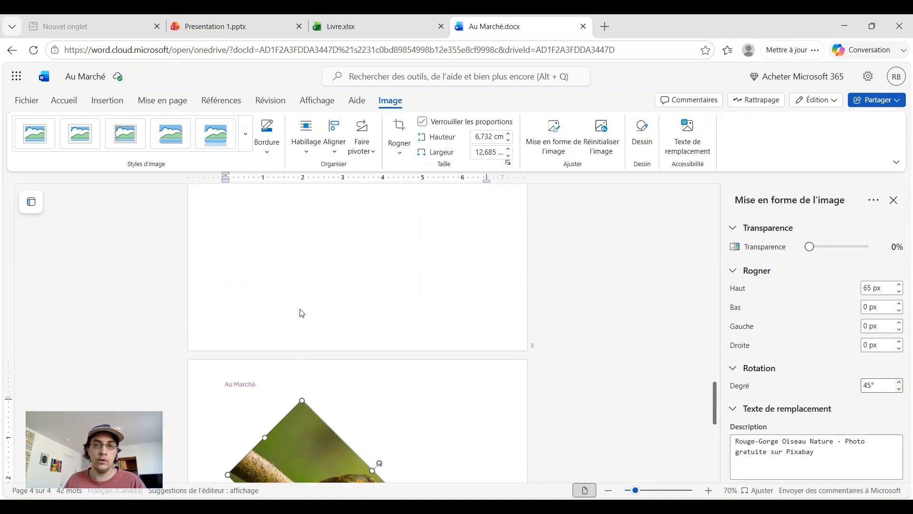
{"action": "scroll", "coordinate": [301, 310], "scroll_direction": "down", "scroll_amount": 7}
{"action": "scroll", "coordinate": [300, 309], "scroll_direction": "up", "scroll_amount": 2}
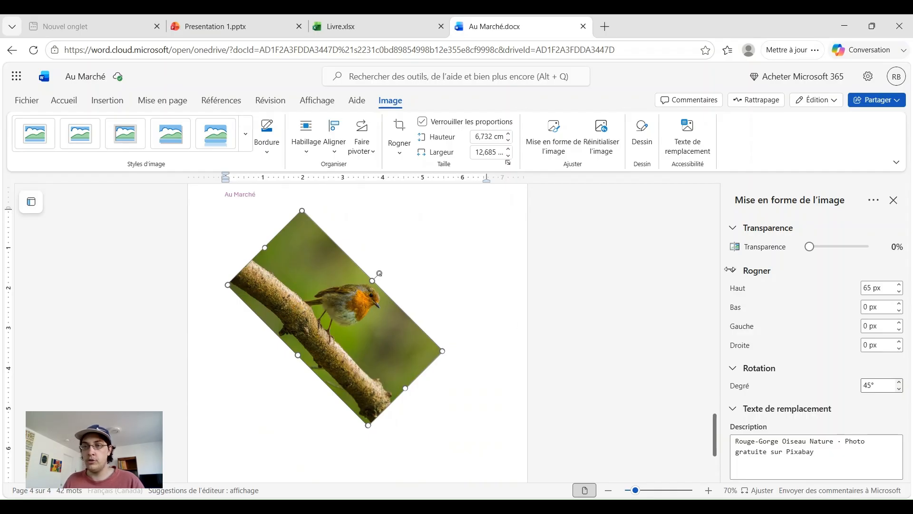
{"action": "mouse_move", "coordinate": [810, 247]}
{"action": "left_mouse_down"}
{"action": "mouse_move", "coordinate": [841, 251]}
{"action": "mouse_move", "coordinate": [805, 248]}
{"action": "left_mouse_up"}
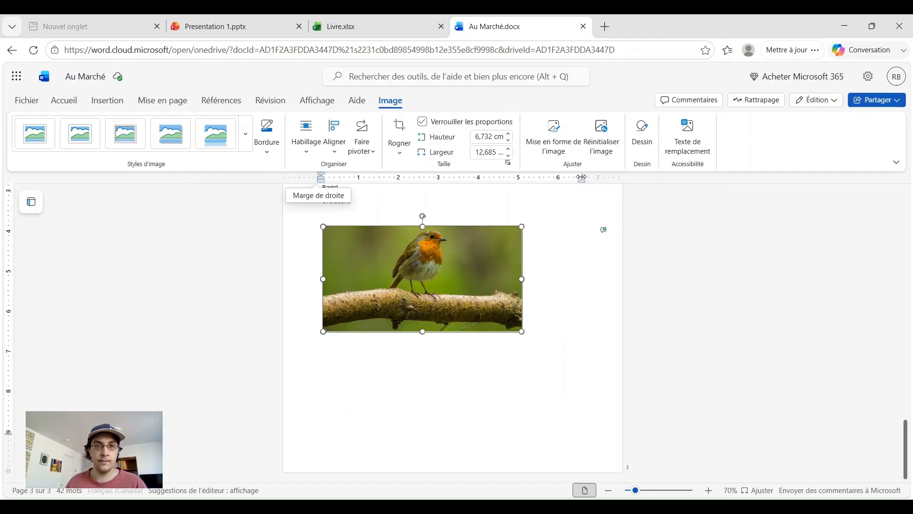
Align the bird picture to the centre of the page
{"action": "left_click", "coordinate": [328, 149]}
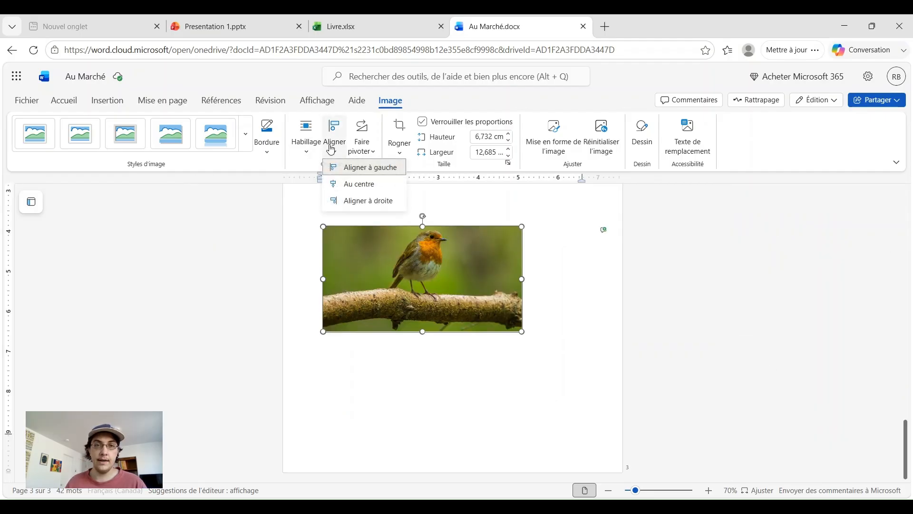
{"action": "left_click", "coordinate": [342, 187]}
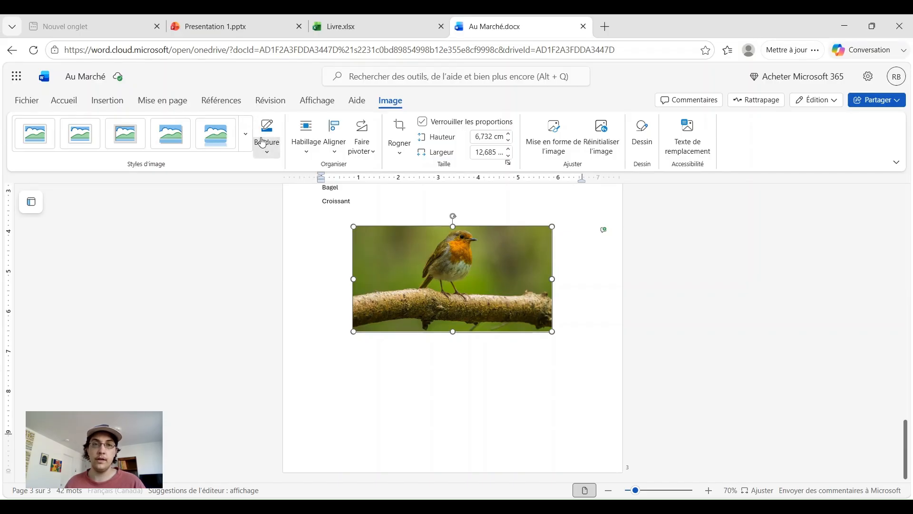
{"action": "left_click", "coordinate": [262, 143]}
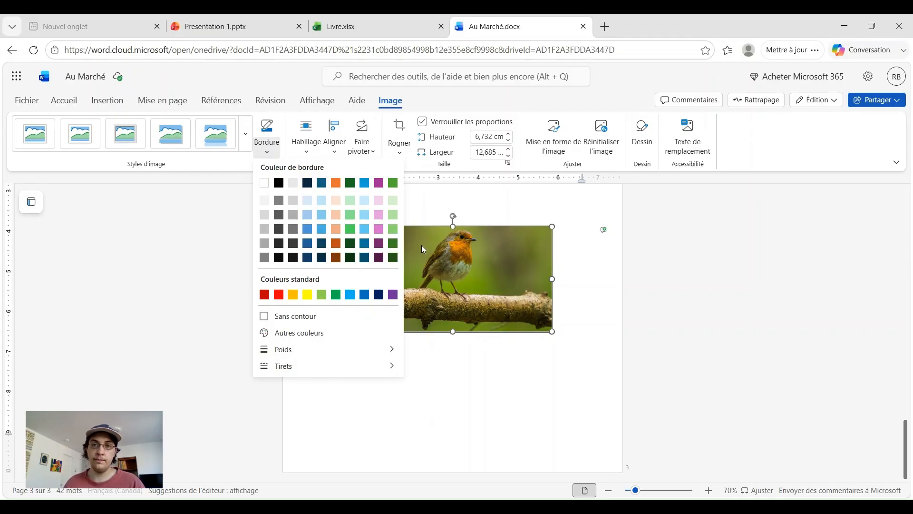
{"action": "left_click", "coordinate": [443, 262]}
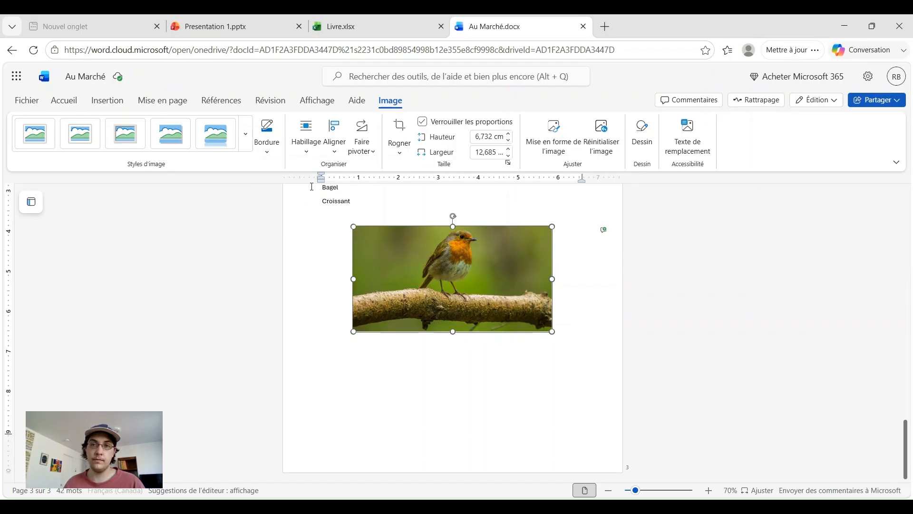
Try placing the centred bird picture behind the text with the Derrière le texte wrapping option
{"action": "left_click", "coordinate": [305, 157]}
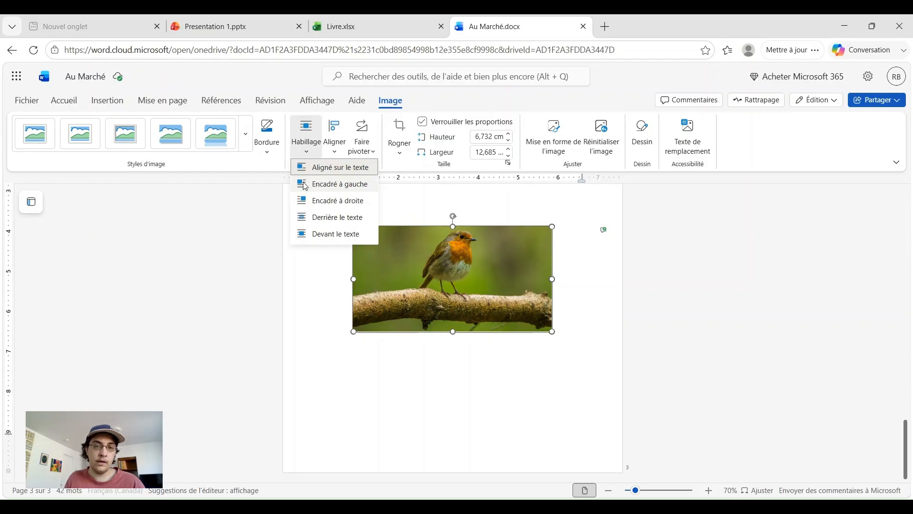
{"action": "left_click", "coordinate": [301, 218]}
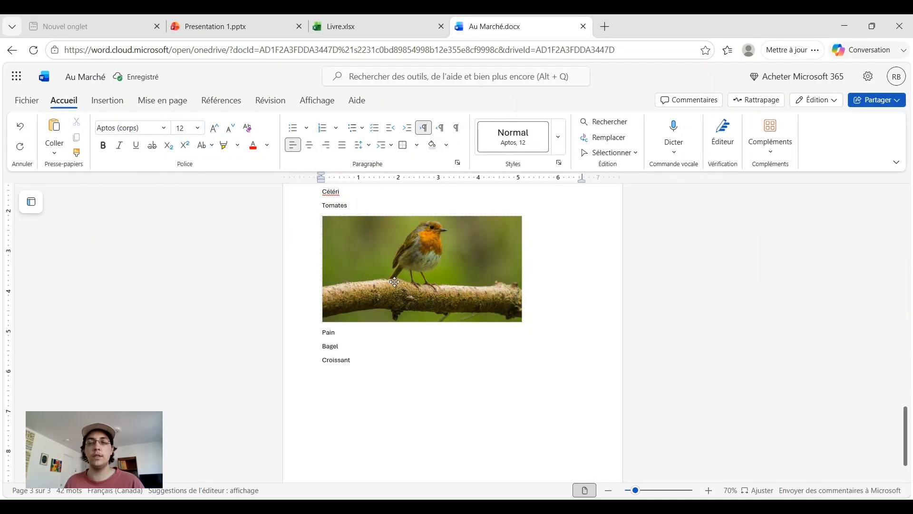
Set the text wrapping of the bird picture between Tomates and Pain to Encadré à droite
{"action": "left_click", "coordinate": [442, 249]}
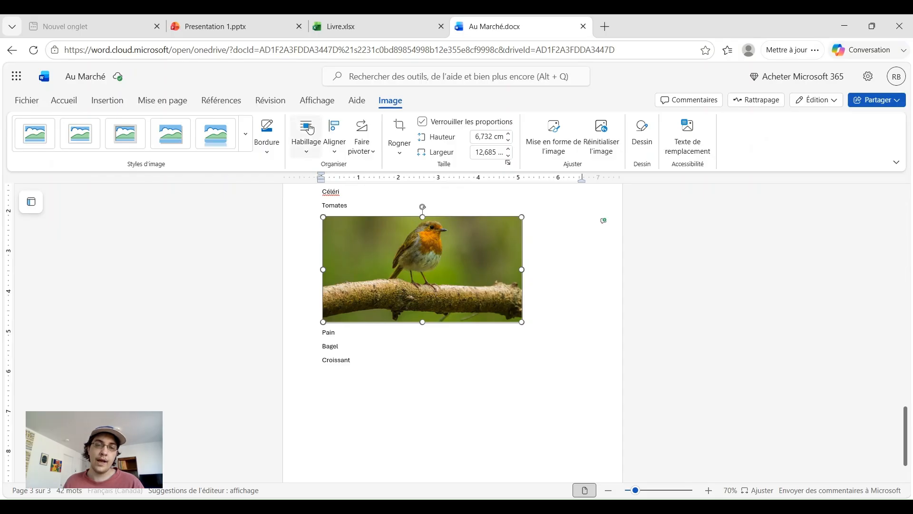
{"action": "left_click", "coordinate": [307, 147]}
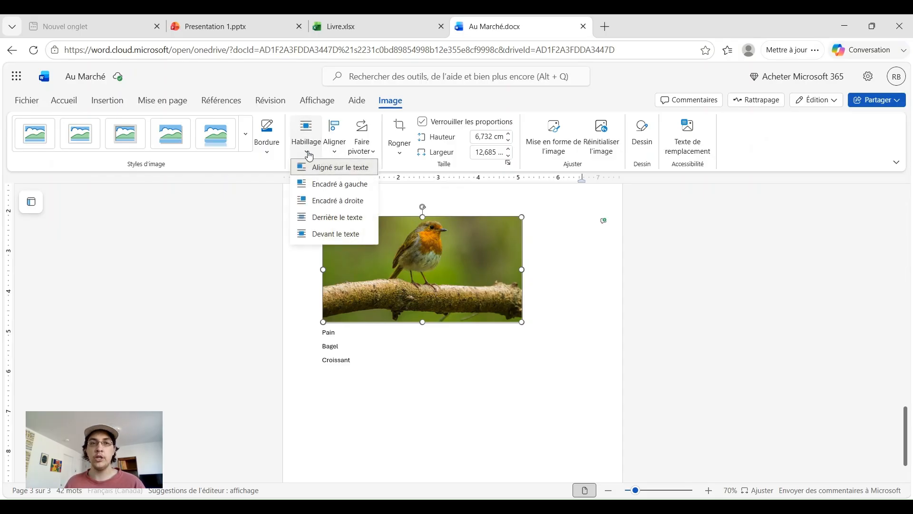
{"action": "left_click", "coordinate": [315, 200]}
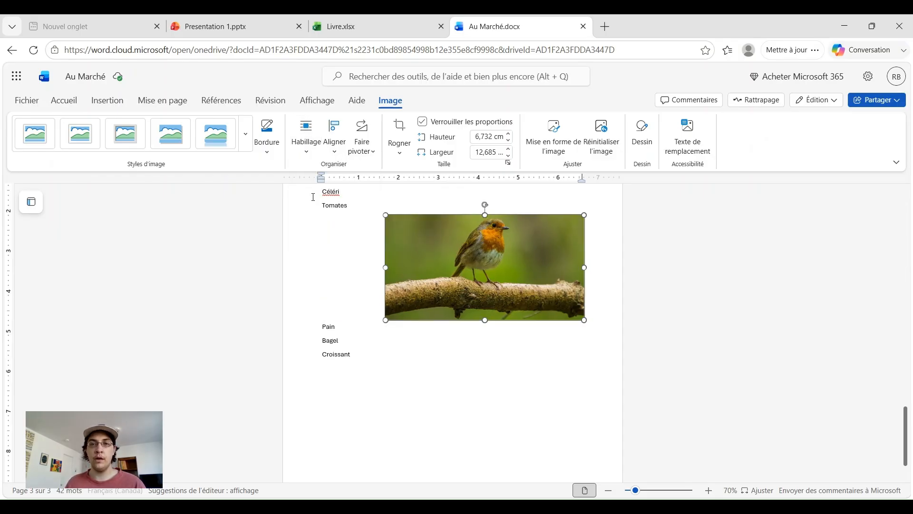
Try the bird picture in front of the text (Devant le texte) and behind it (Derrière le texte)
{"action": "left_click", "coordinate": [307, 151]}
{"action": "left_click", "coordinate": [333, 233]}
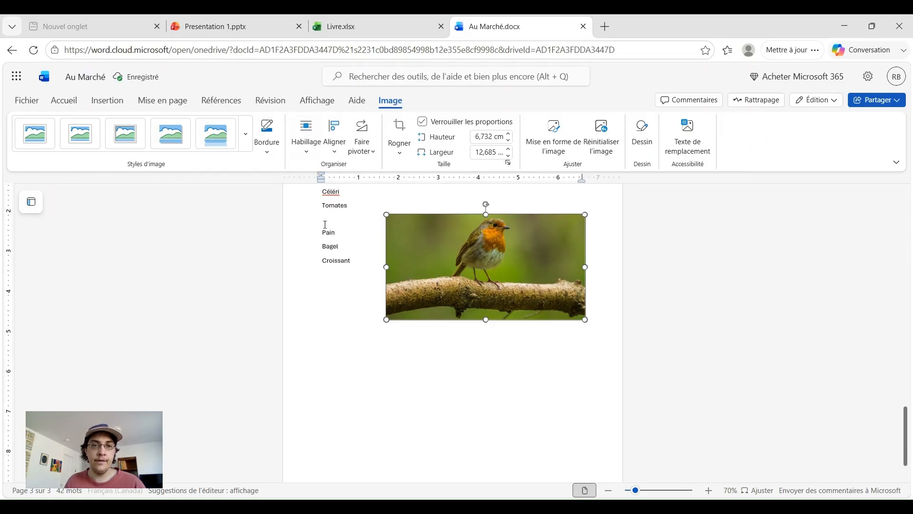
{"action": "left_click", "coordinate": [306, 143]}
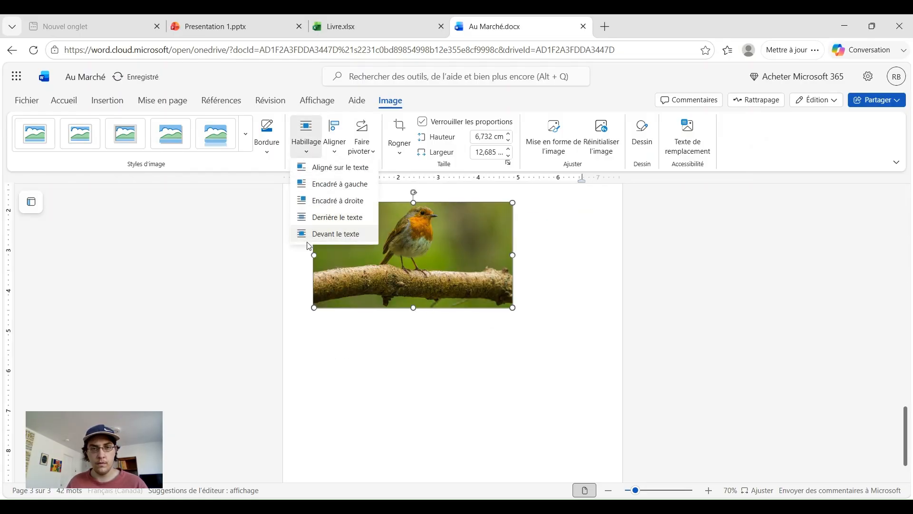
{"action": "left_click", "coordinate": [333, 218]}
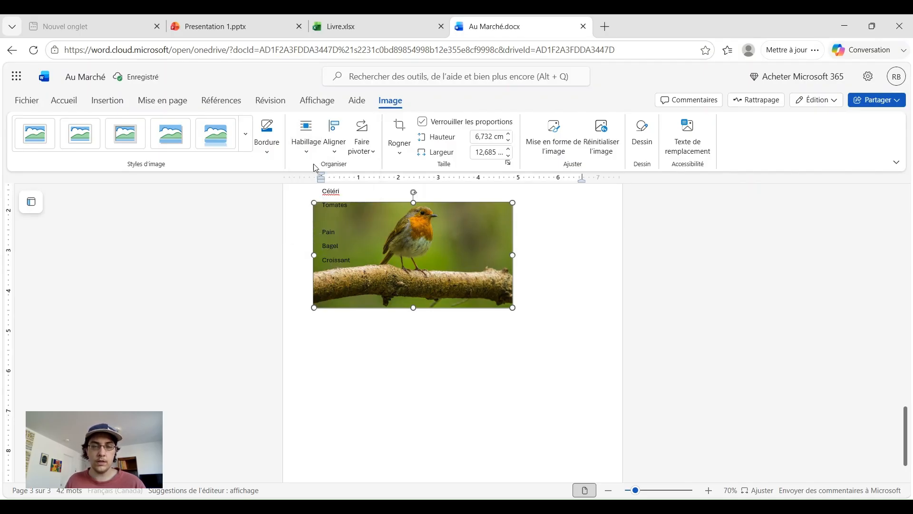
Set the bird picture's text wrapping to Encadré à gauche
{"action": "left_click", "coordinate": [306, 150]}
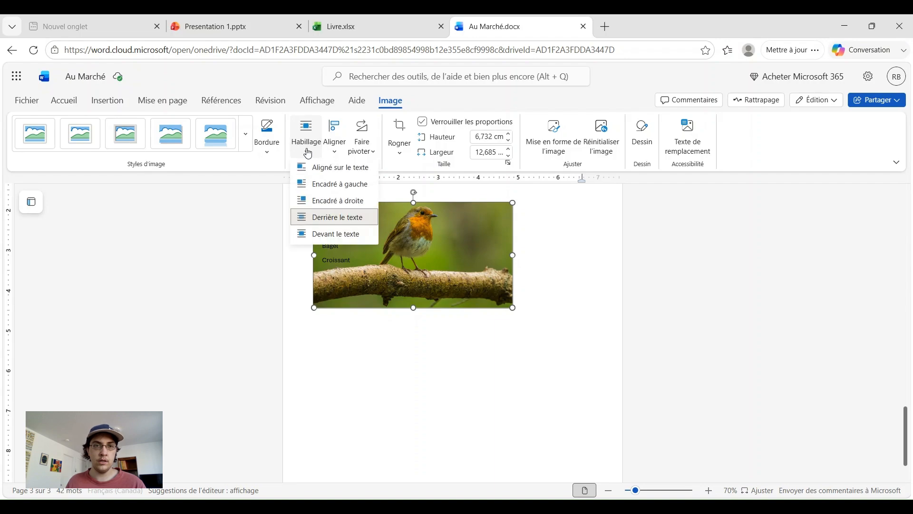
{"action": "left_click", "coordinate": [328, 183]}
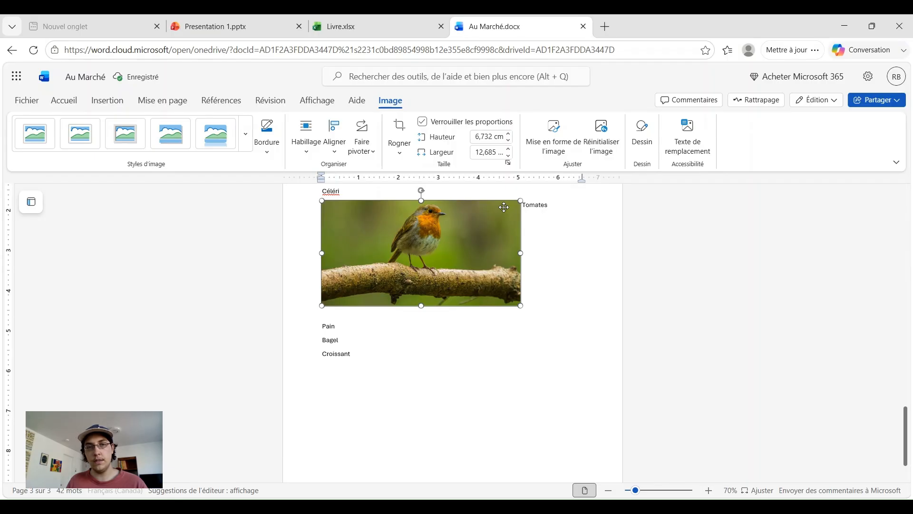
Open the text wrapping options for the bird picture
{"action": "left_click", "coordinate": [302, 152]}
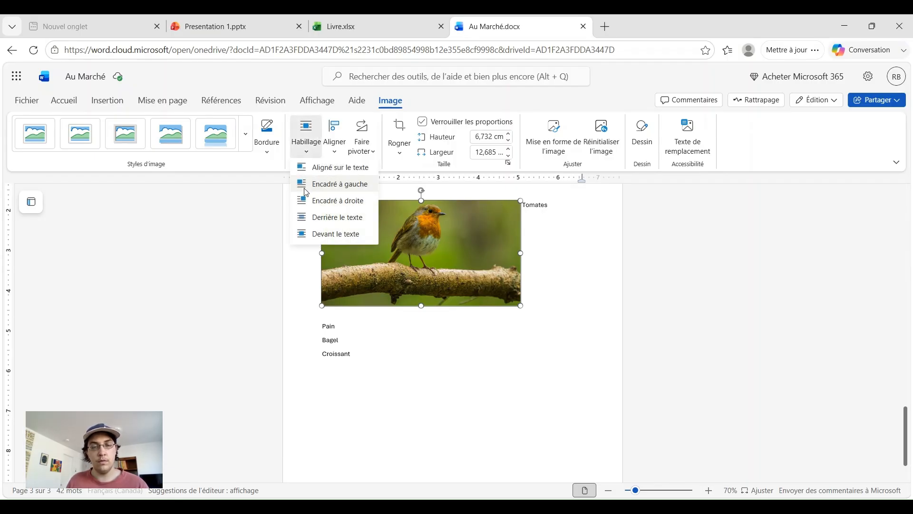